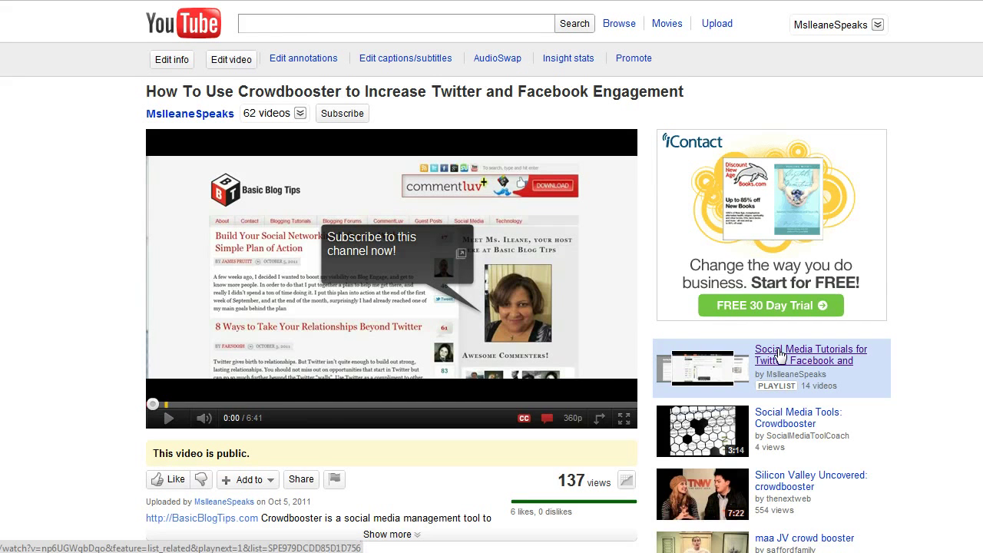
- Play the Social Media Tutorials playlist, skip to its second video and pause it
click(779, 355)
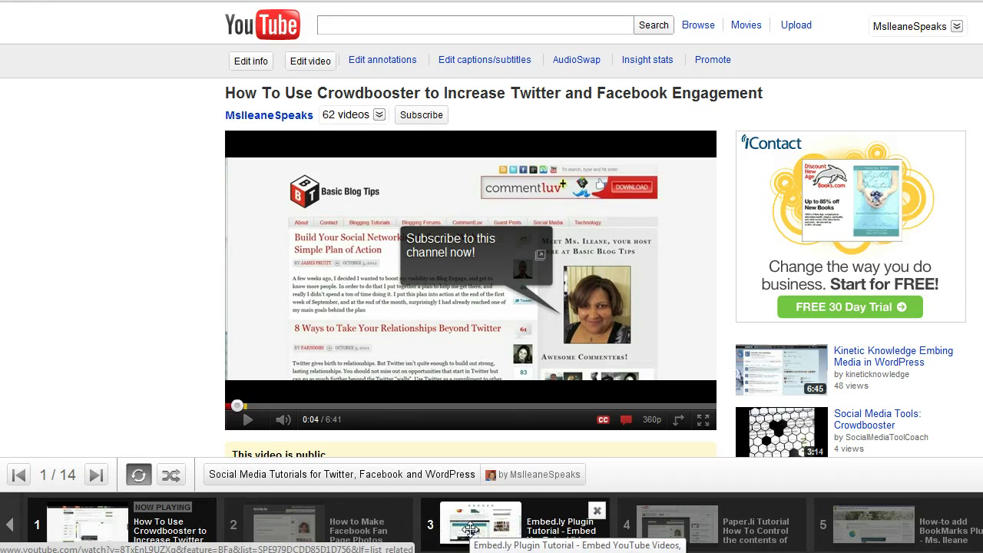
click(96, 477)
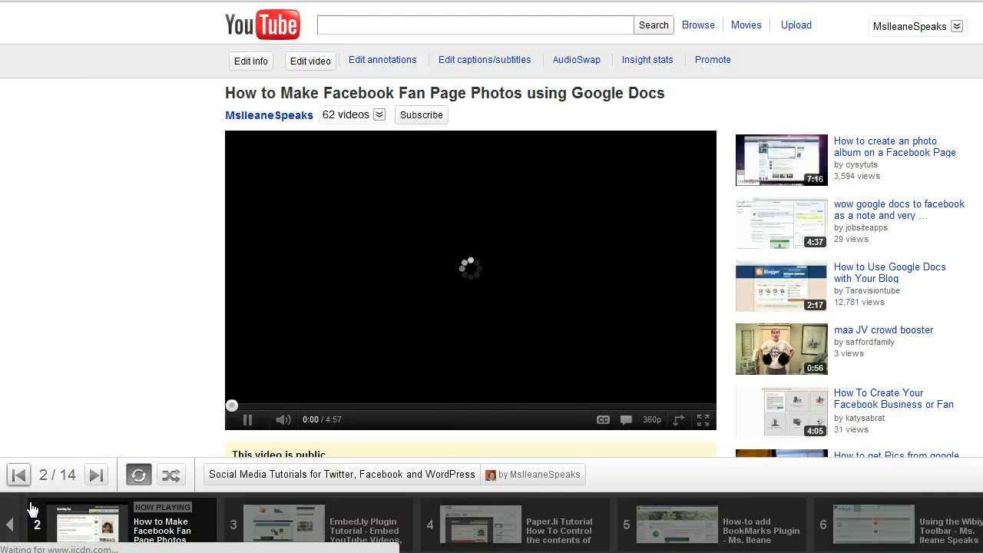
click(245, 419)
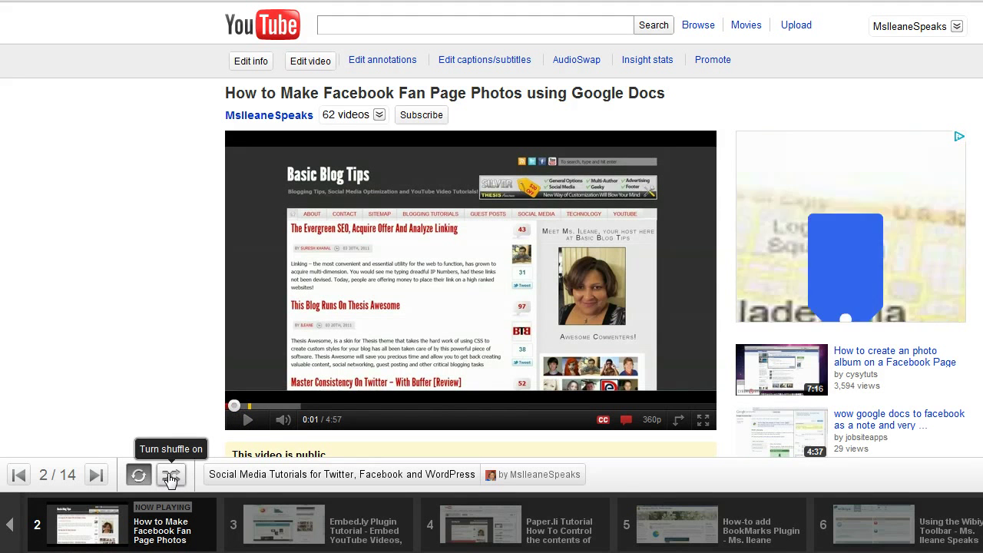
- Turn on shuffle for the playlist and hide the playlist tray
click(170, 476)
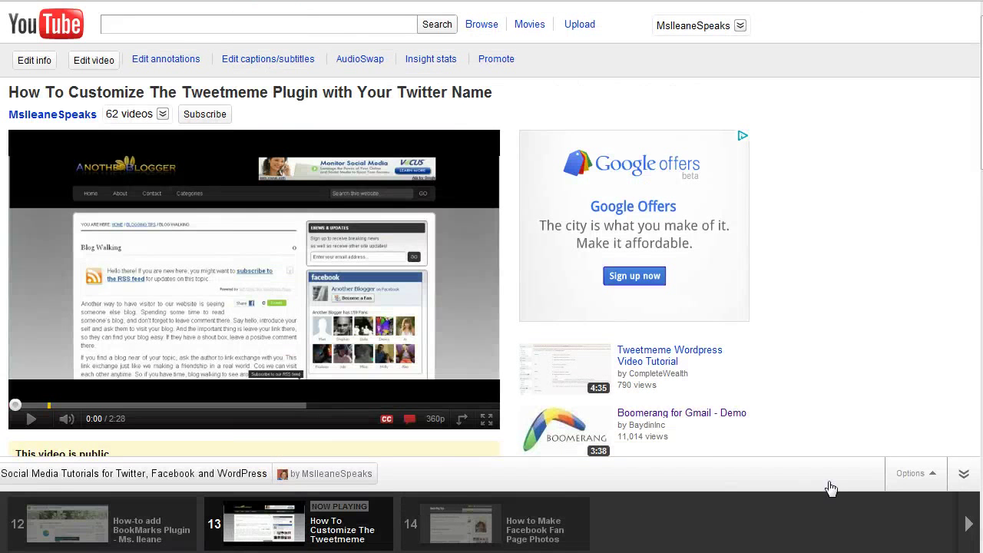
click(934, 478)
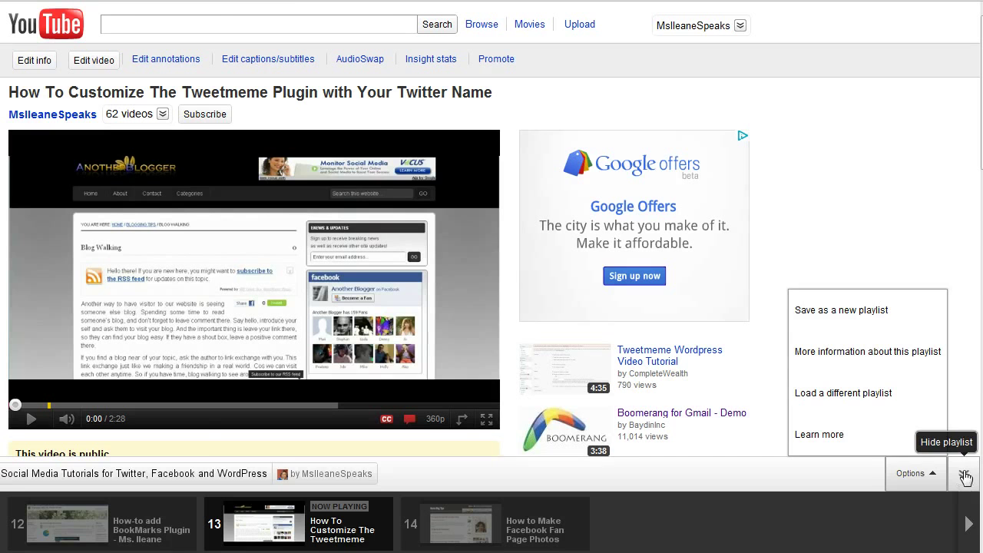
click(965, 478)
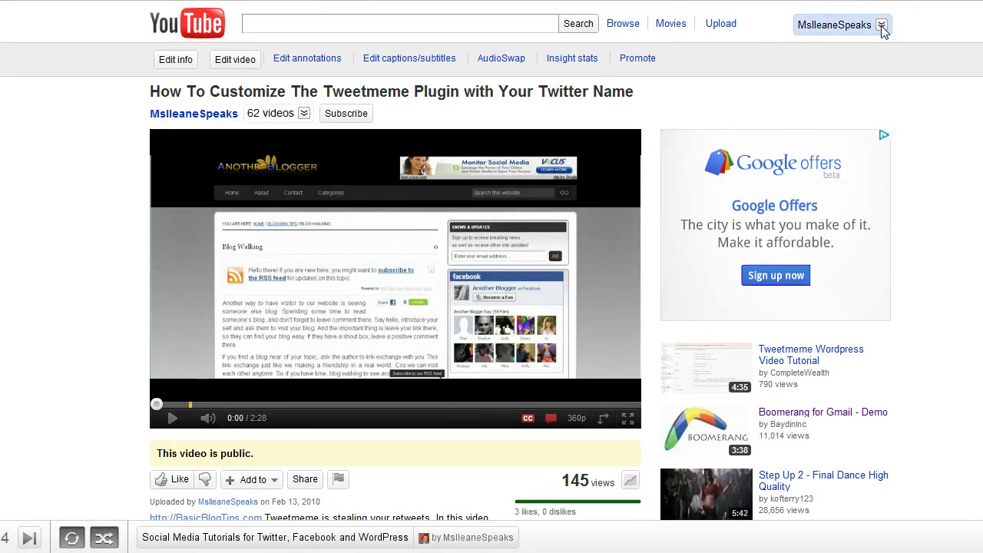
- Go to My Videos and show the list of all your playlists
click(882, 25)
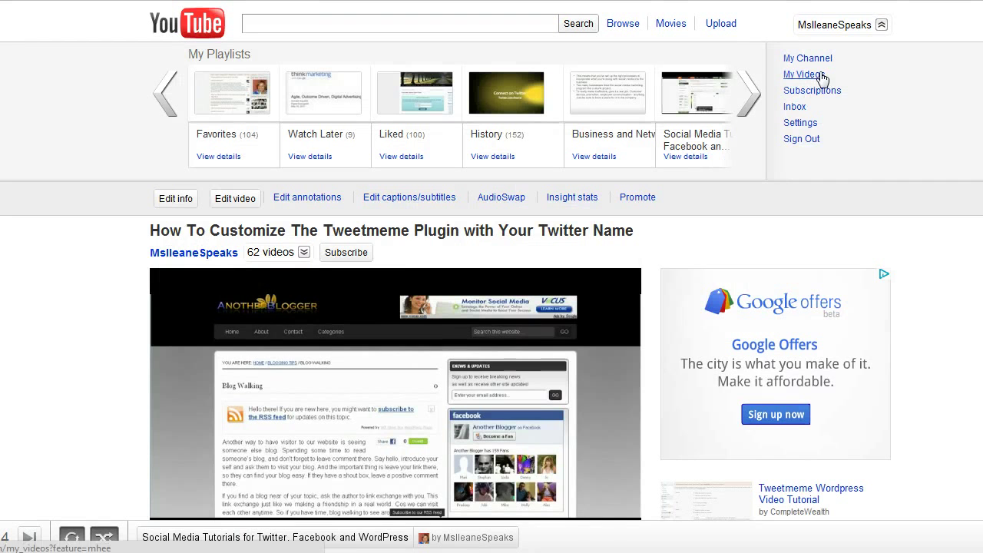
click(820, 74)
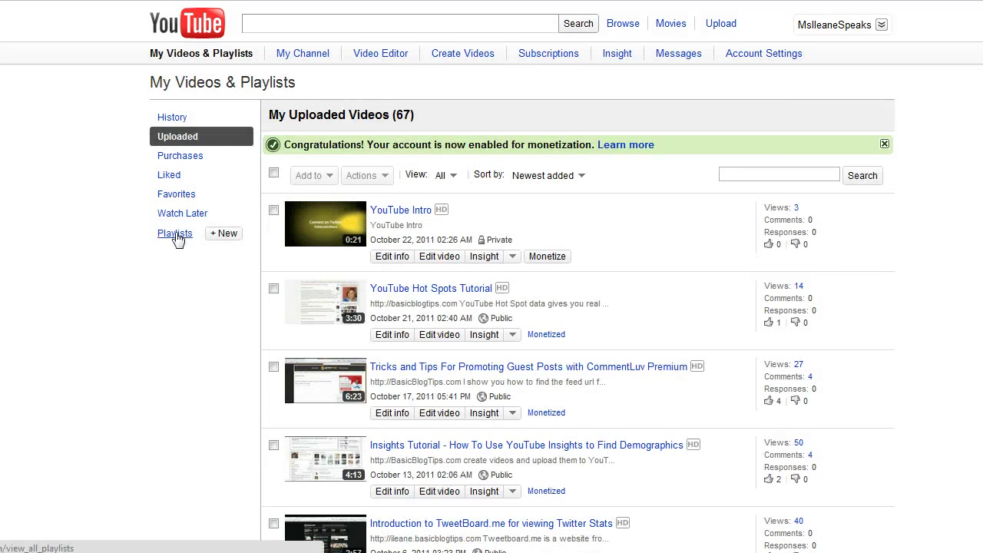
click(166, 234)
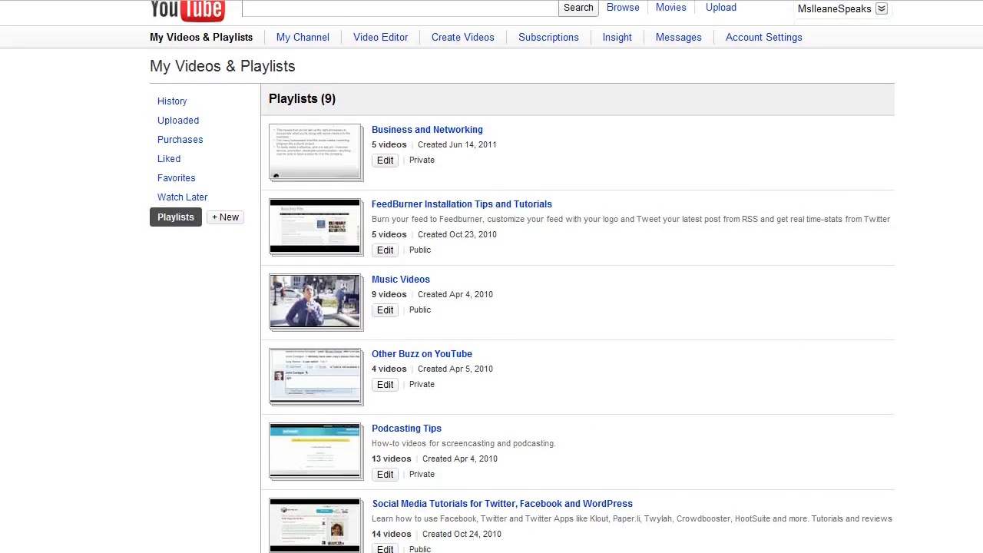
scroll(492, 307, down, 3)
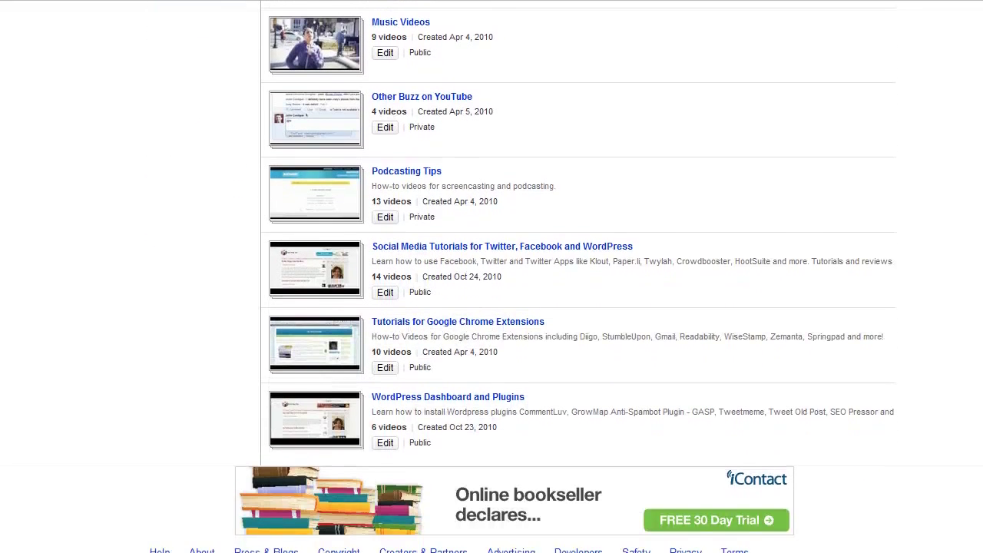
scroll(491, 307, up, 2)
scroll(491, 276, up, 1)
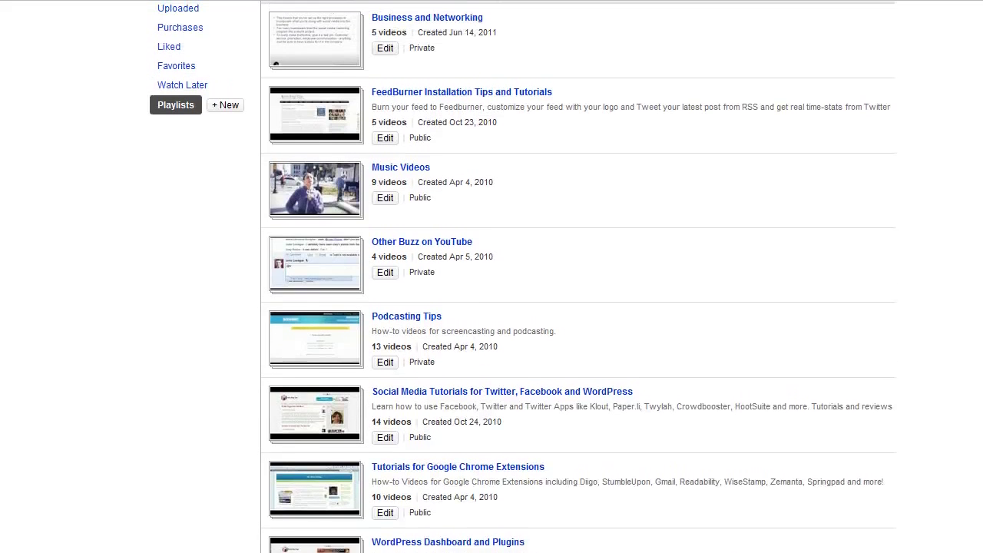
- Create a playlist titled 'YouTube Tutorials' with description 'How To Maximize your YouTube Channel.'
click(219, 129)
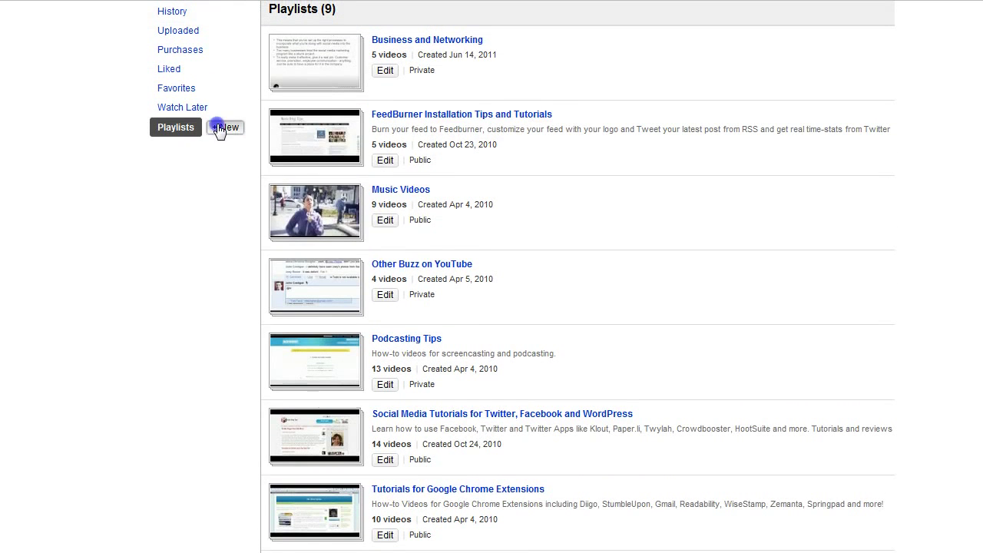
text(YouTube Tutorials)
key(Tab)
text(How To Maximize your YouTube Channel.)
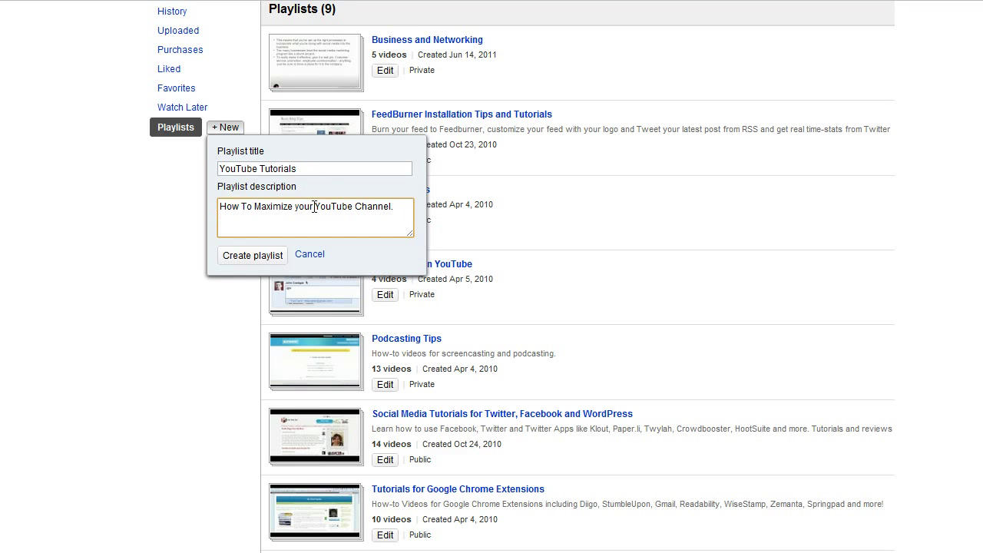
click(235, 263)
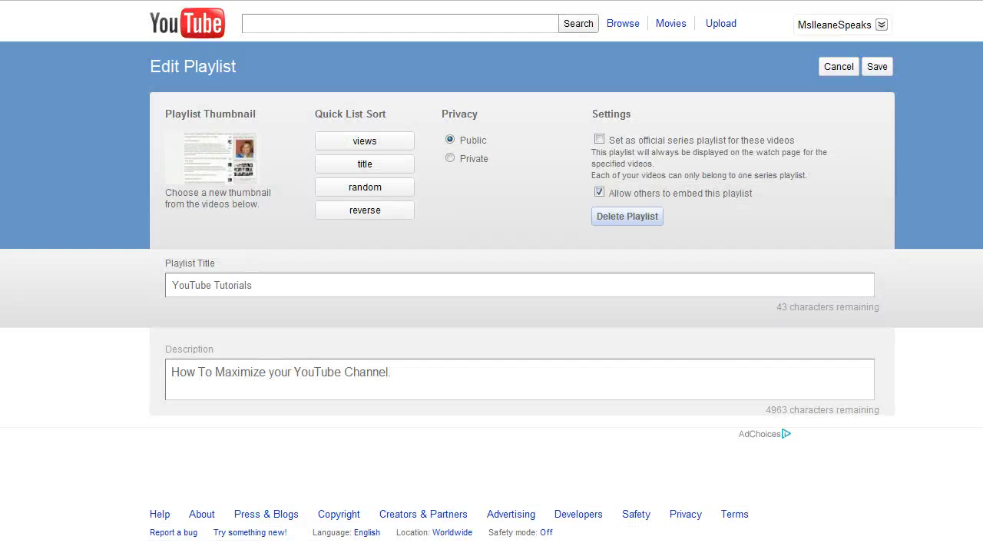
- From My Videos, add the 'YouTube Hot Spots Tutorial' video to the YouTube Tutorials playlist
click(882, 25)
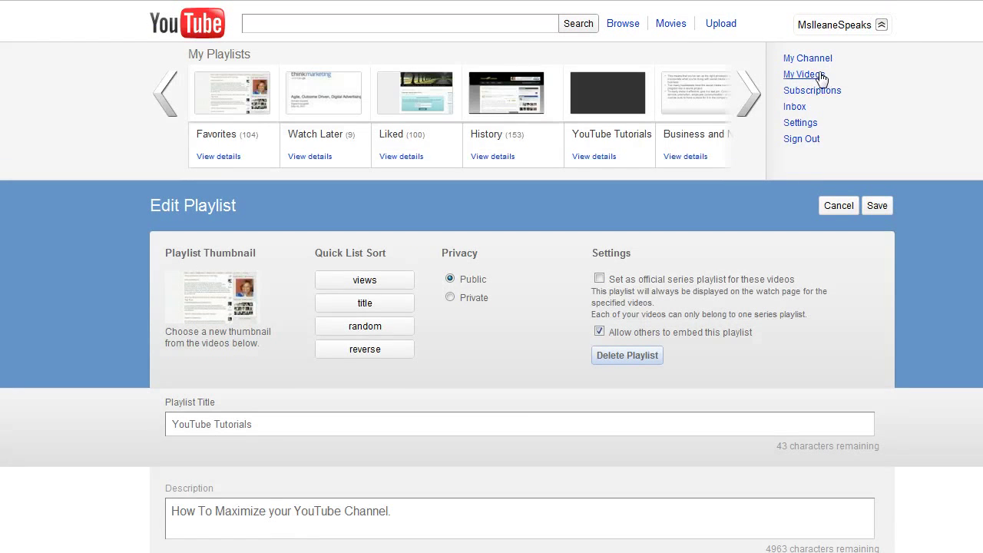
click(817, 75)
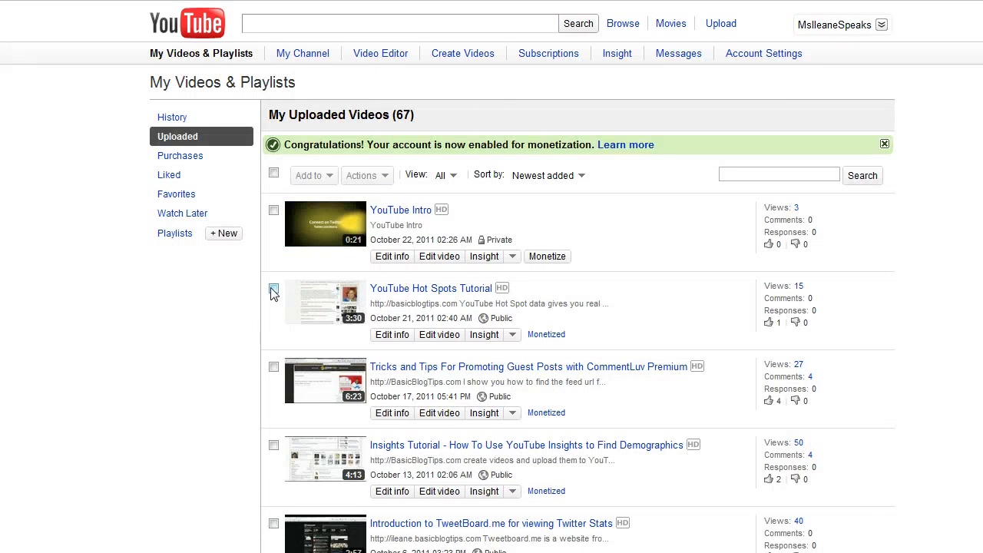
click(273, 289)
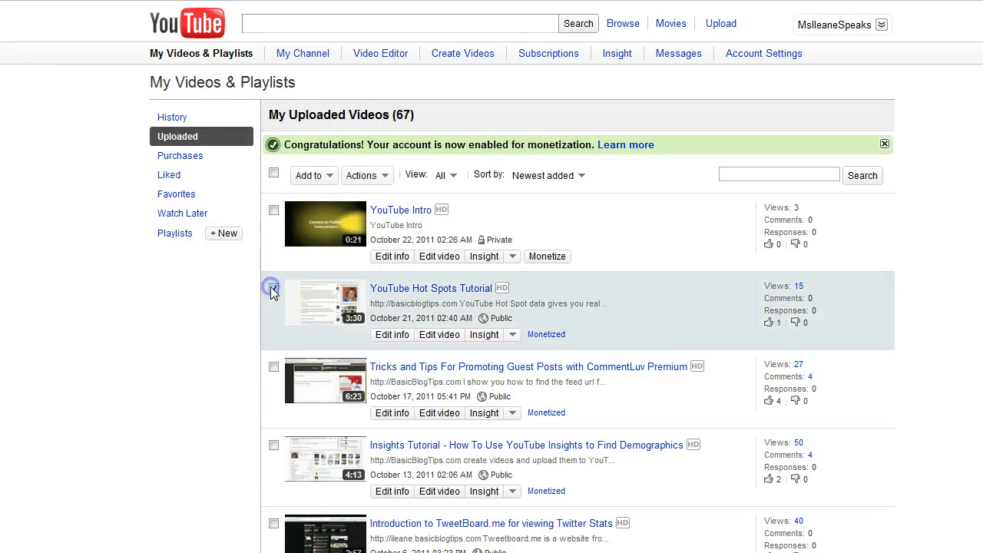
click(331, 177)
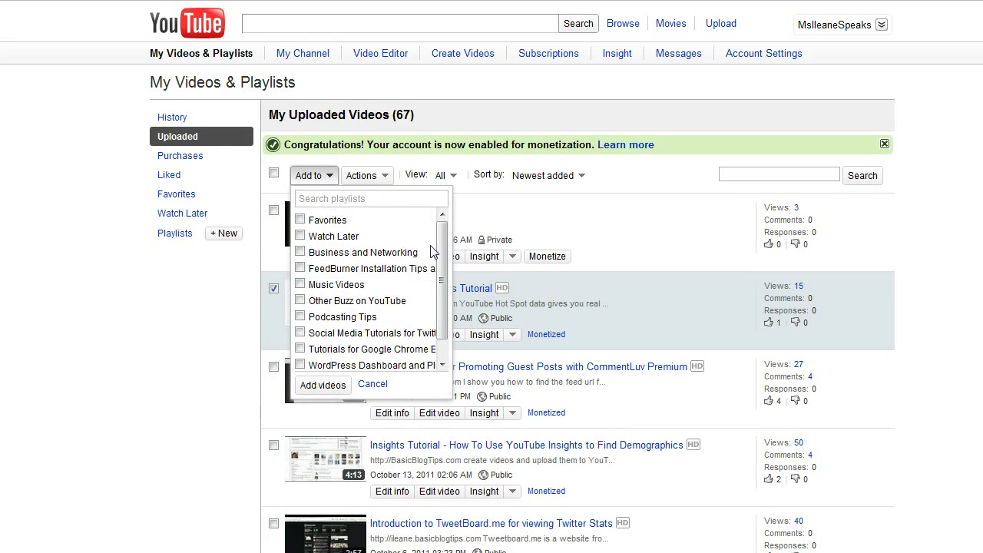
drag(440, 253, 432, 300)
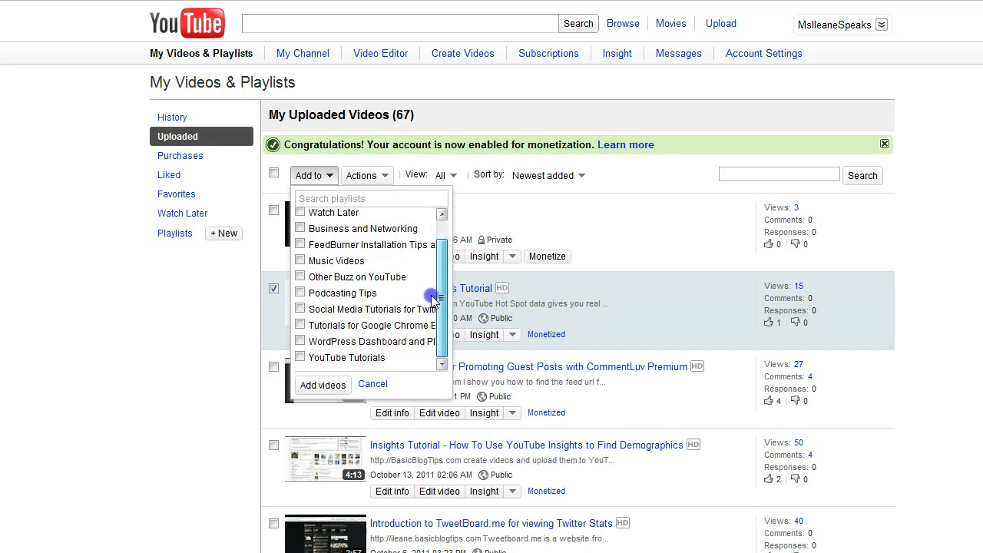
click(301, 358)
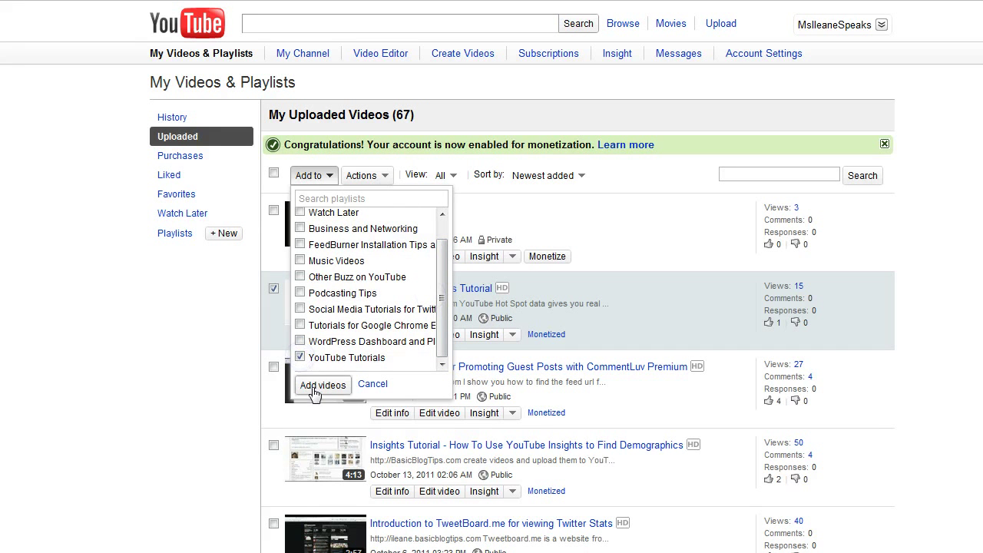
click(315, 388)
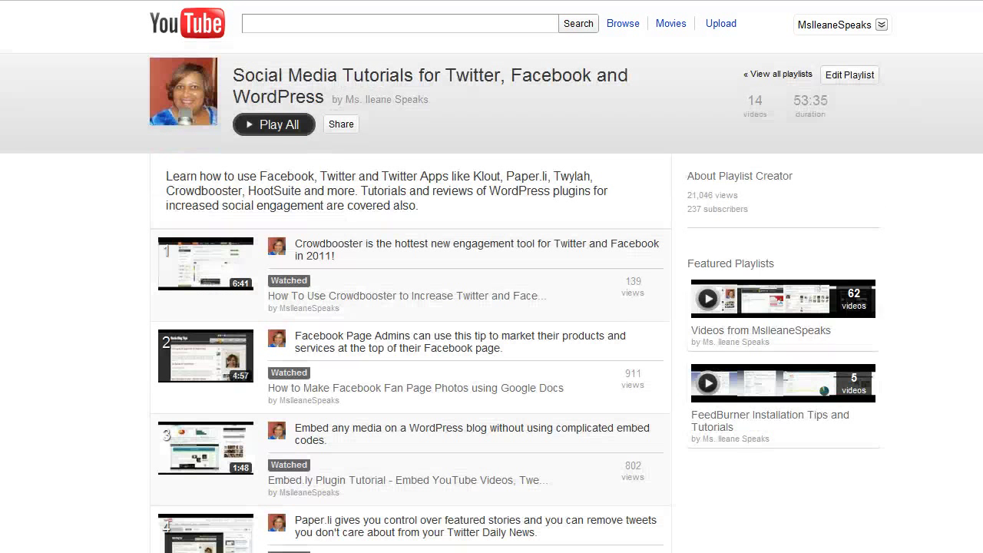
- Edit the social media playlist and move the Embed.ly tutorial to the bottom
click(857, 79)
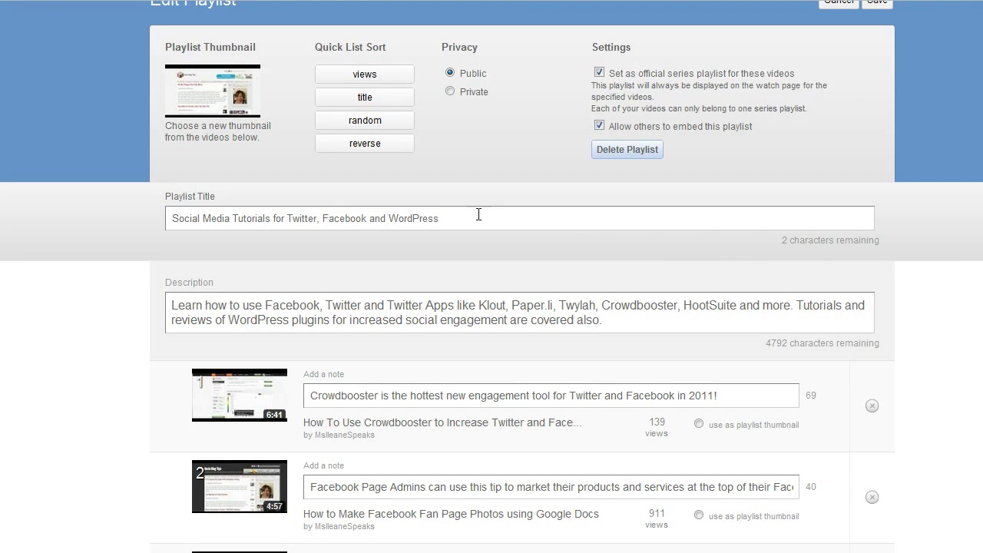
scroll(607, 315, down, 1)
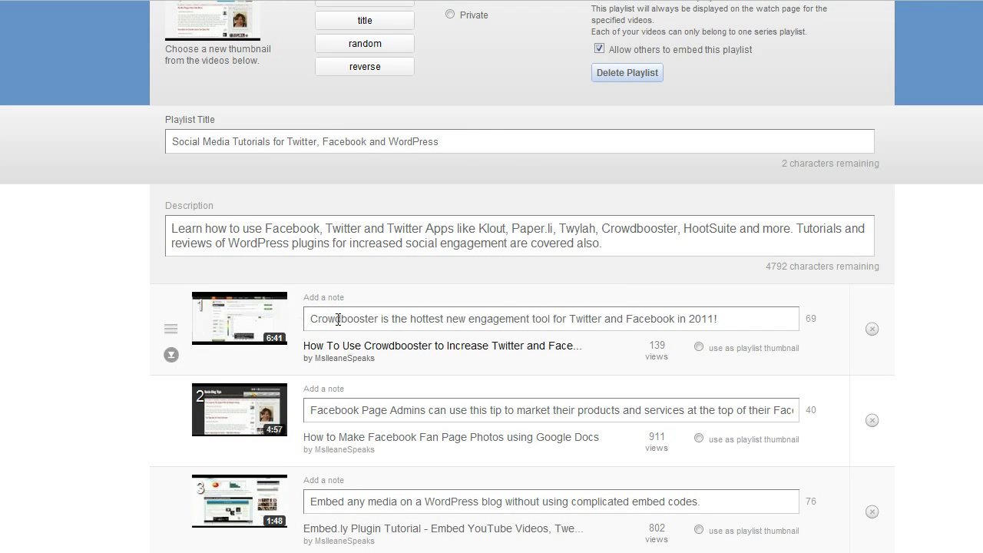
scroll(491, 277, down, 5)
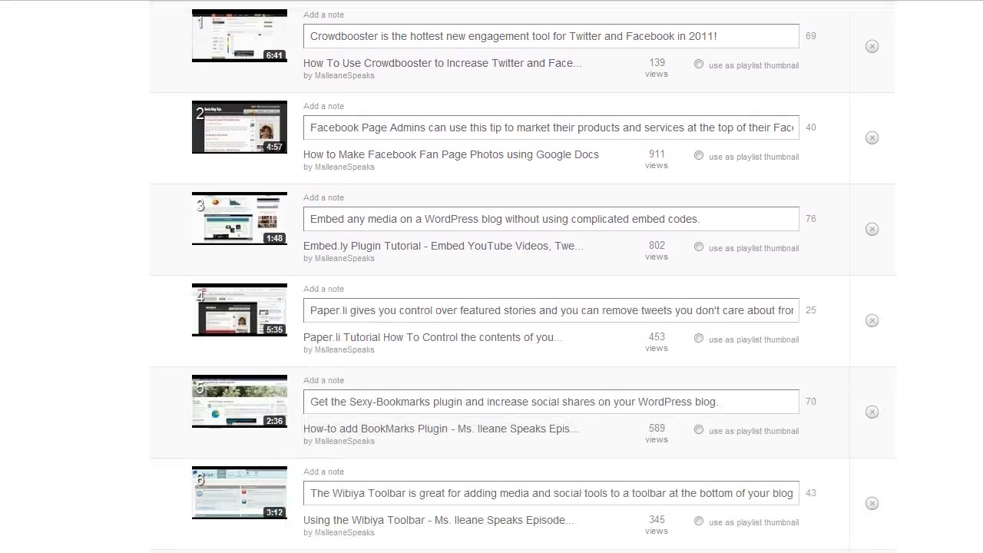
mouse_move(702, 253)
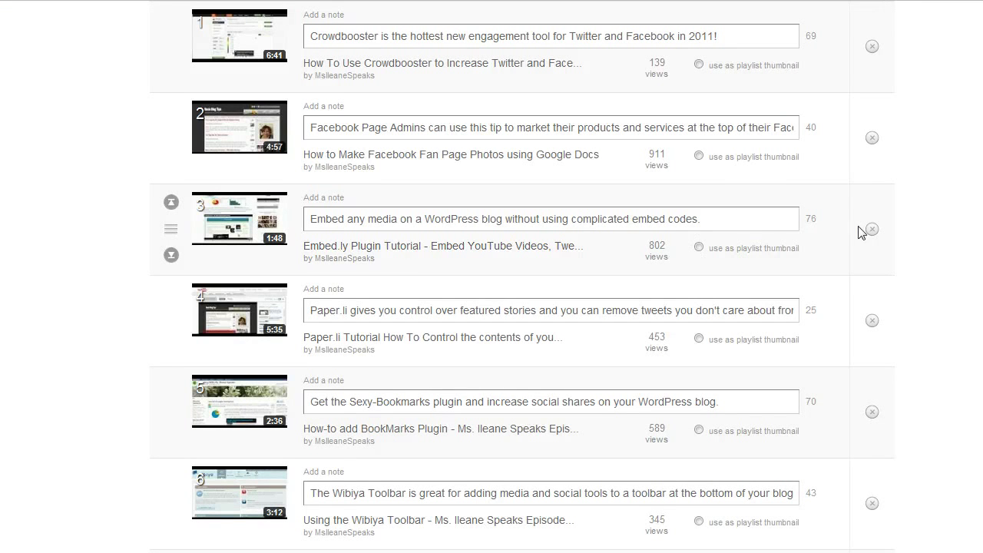
click(171, 255)
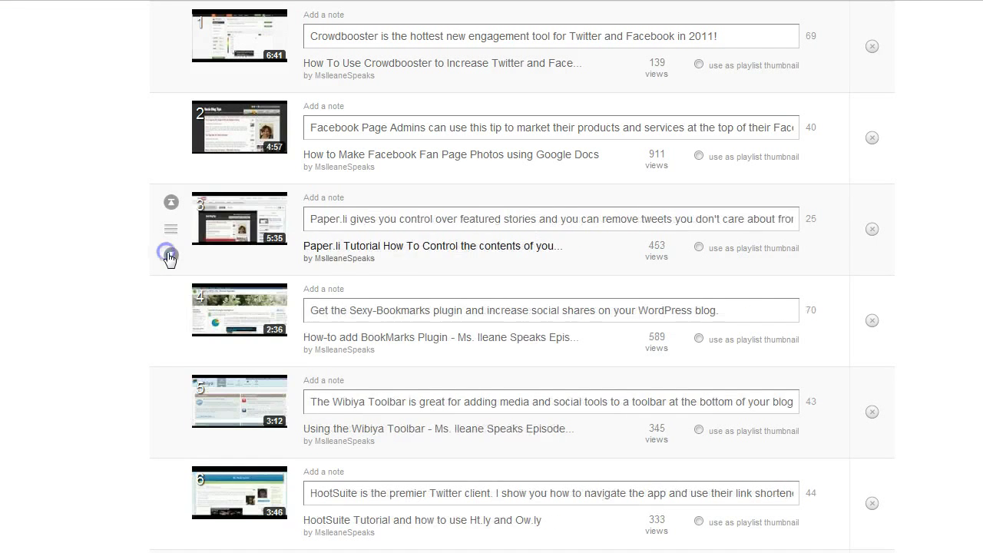
- Move the Paper.li tutorial to the top and review the new playlist order
click(170, 201)
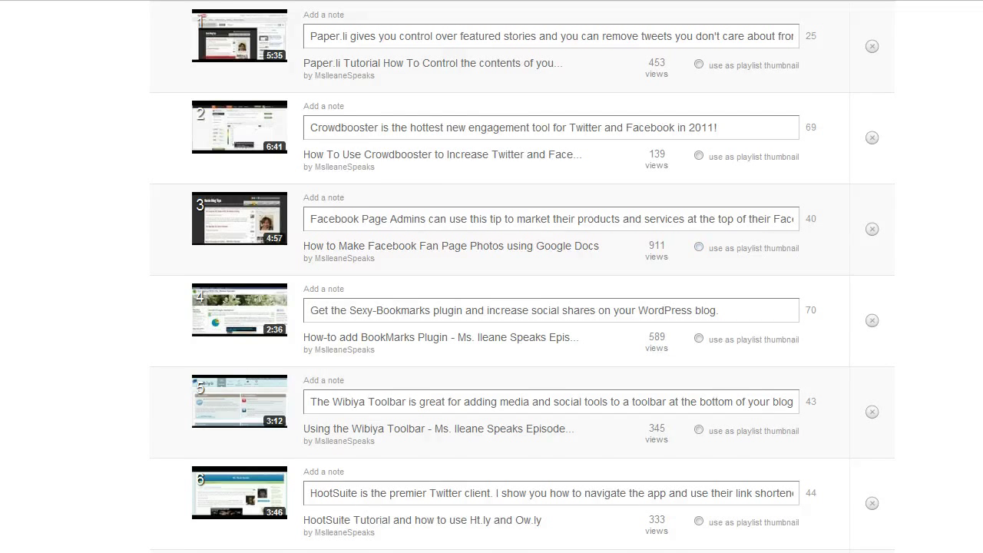
scroll(492, 276, up, 3)
scroll(492, 277, down, 3)
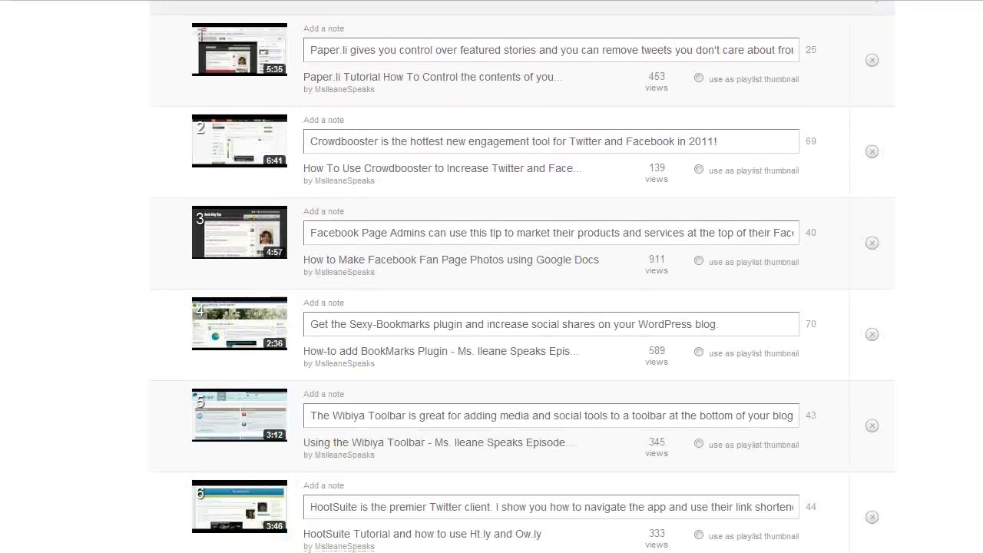
scroll(523, 276, down, 5)
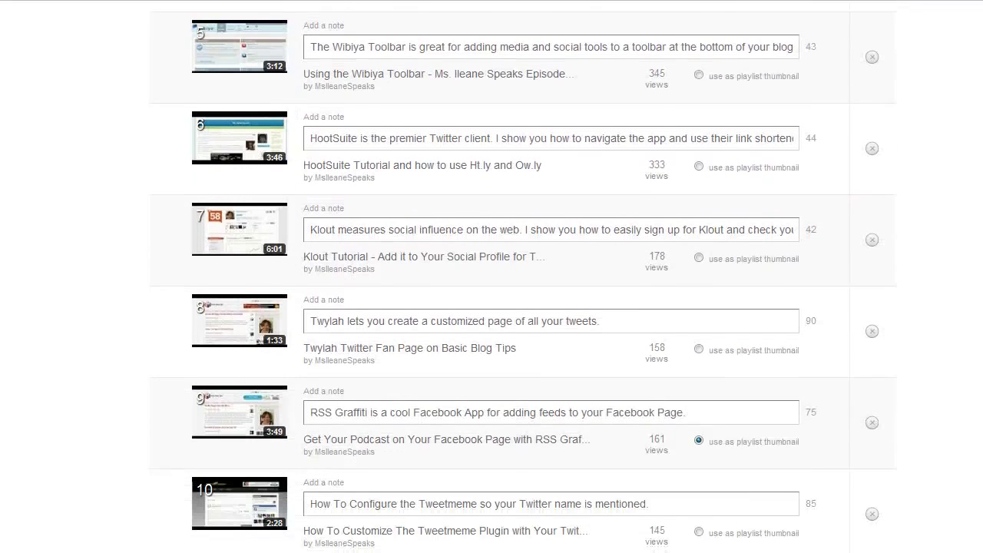
scroll(523, 277, down, 1)
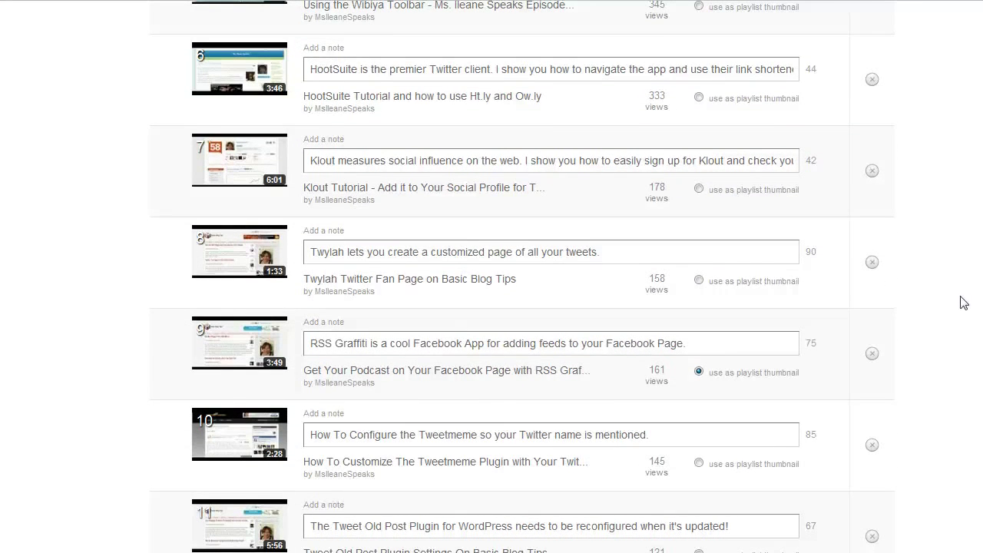
mouse_move(238, 345)
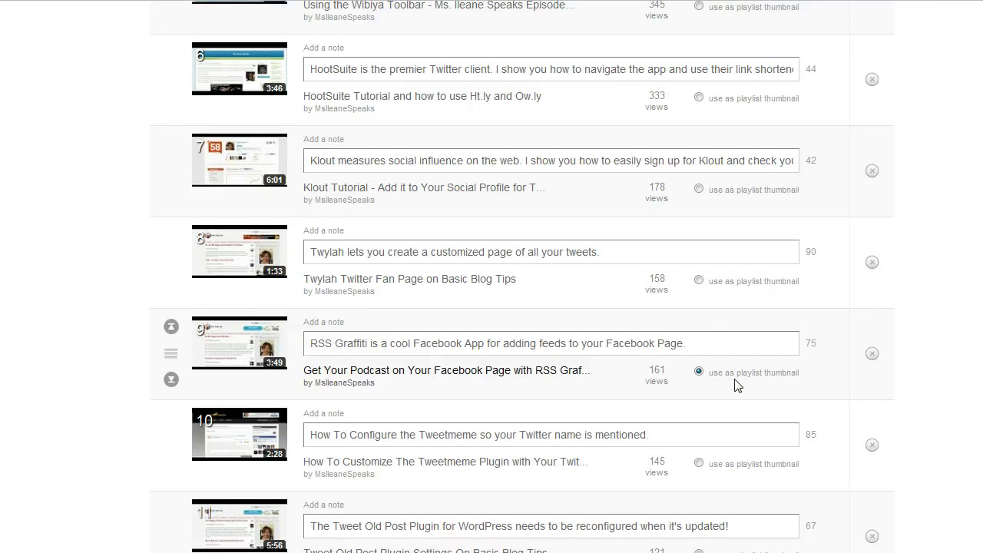
scroll(869, 348, up, 12)
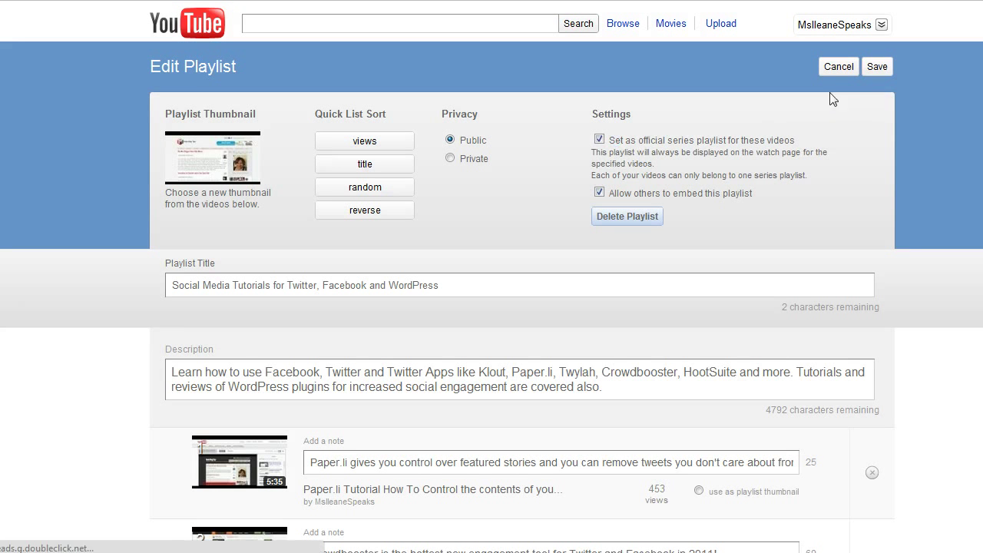
- Save the edited playlist so Paper.li is first, followed by Crowdbooster
click(877, 67)
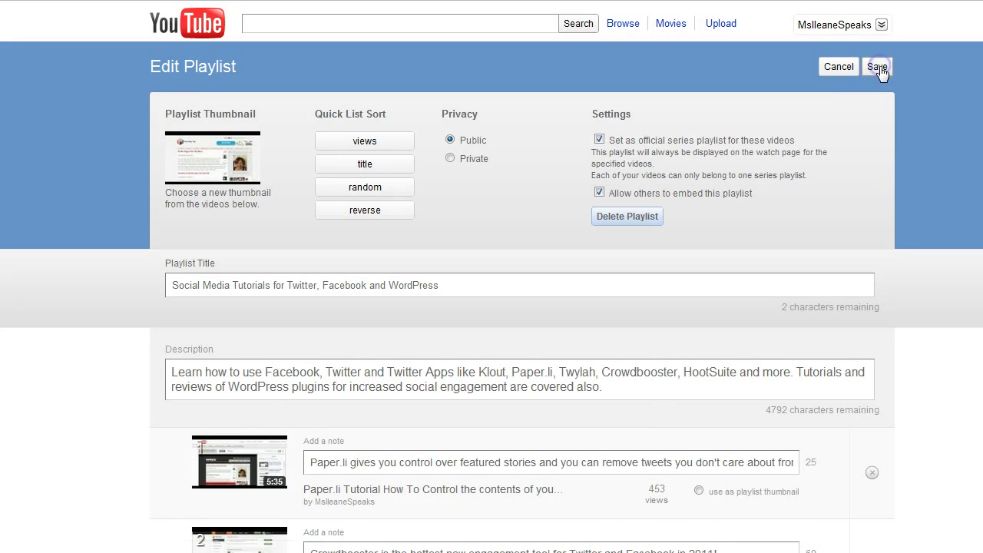